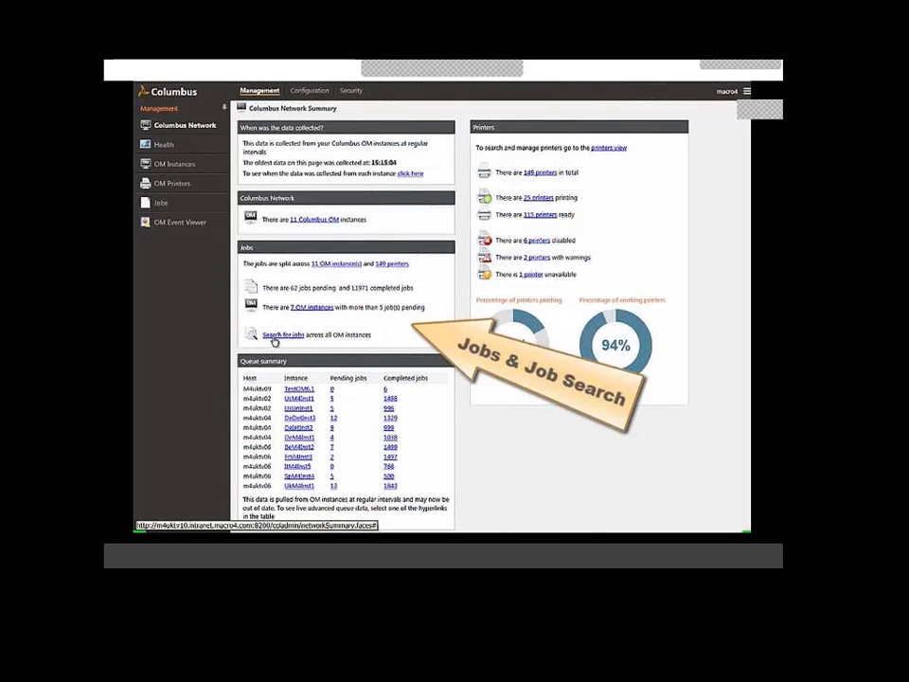
Search all OM instances for pending and completed jobs owned by isys\paf
left_click(272, 337)
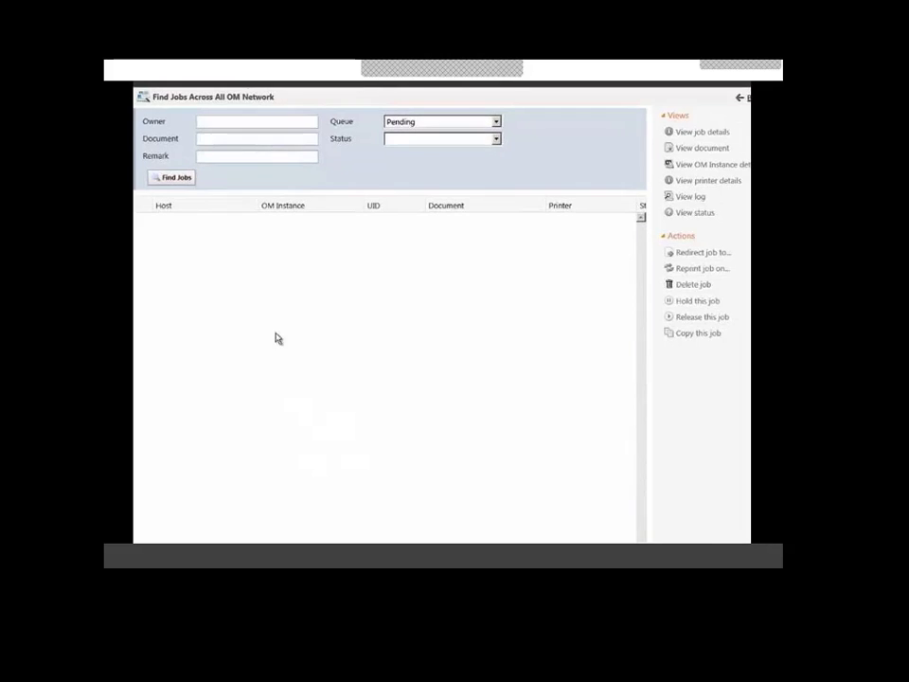
left_click(267, 140)
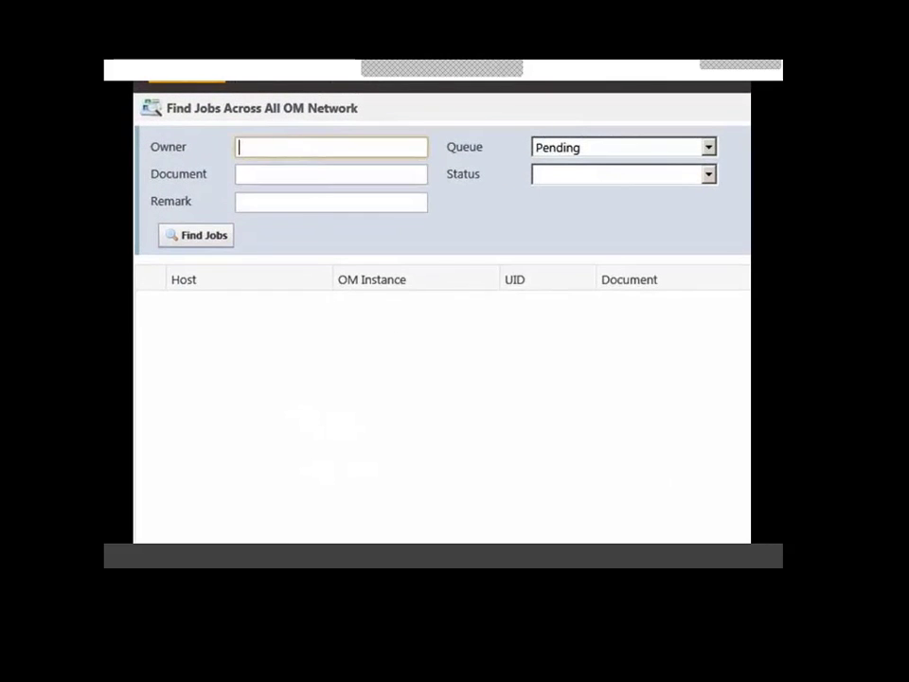
type("isys\\paf")
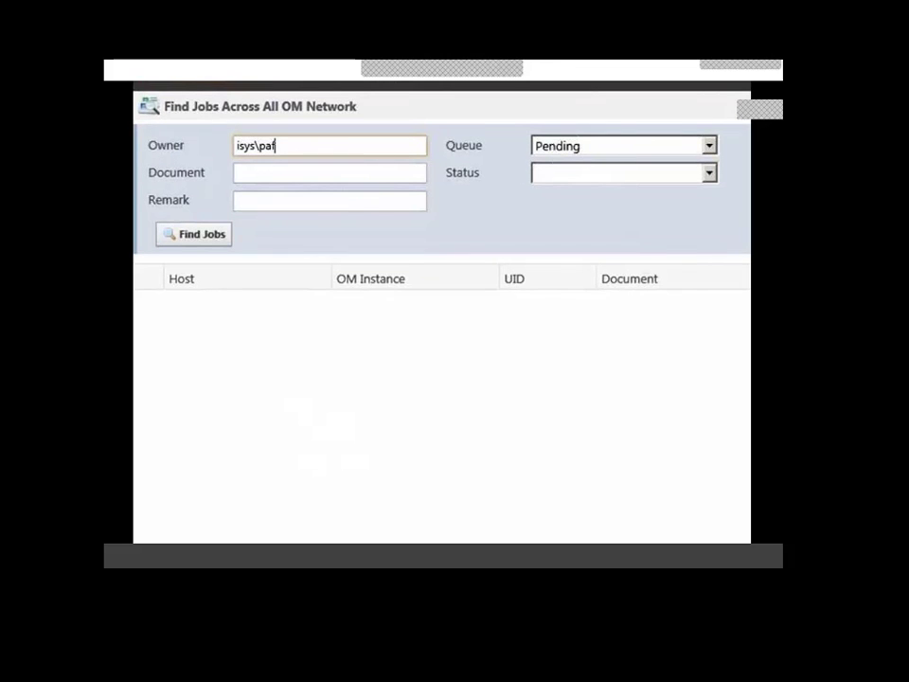
left_click(708, 147)
left_click(697, 197)
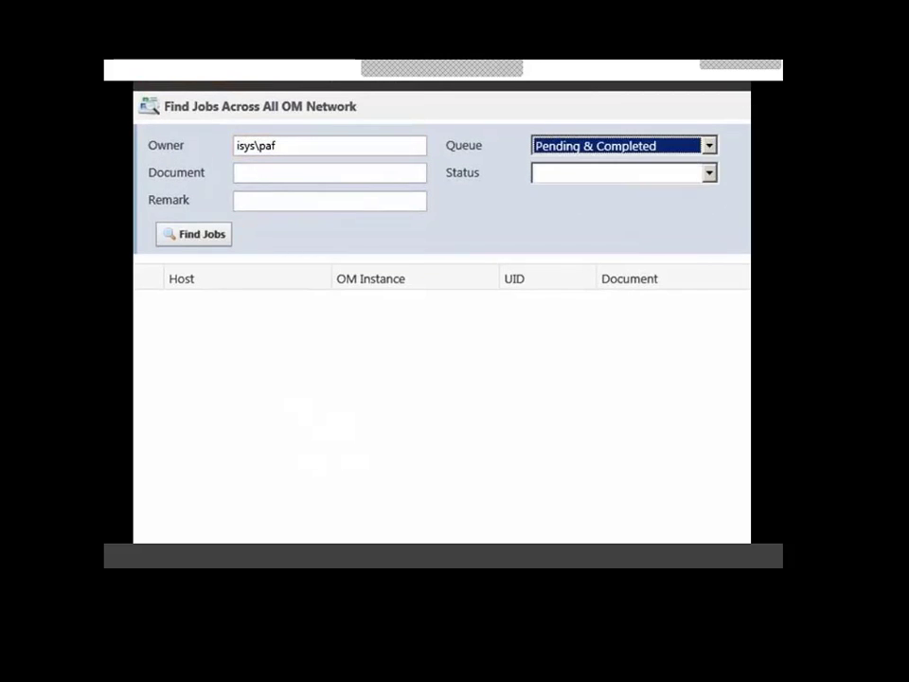
left_click(209, 234)
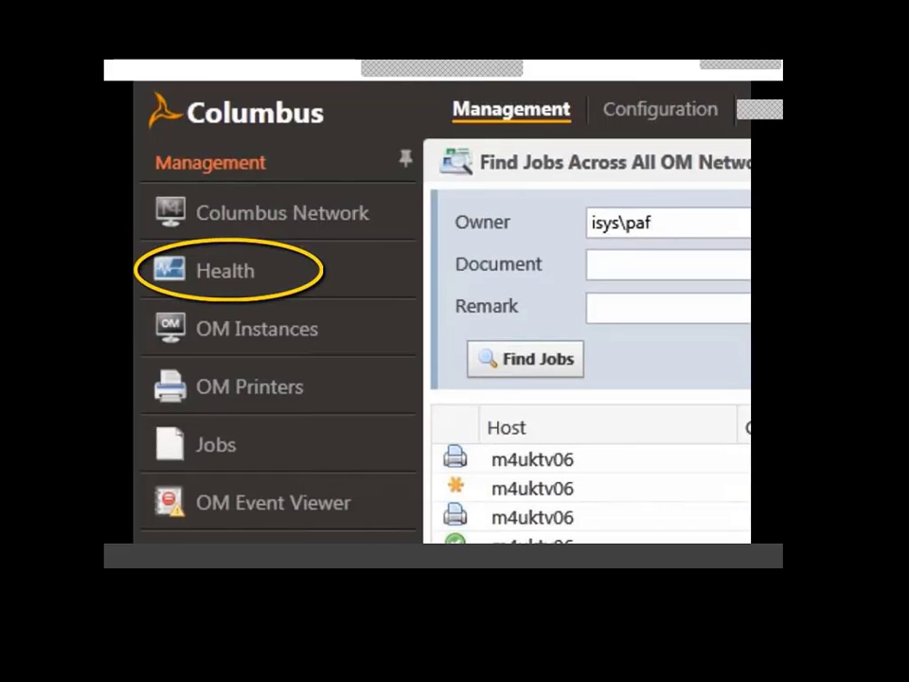
In the Health view, inspect the stopped servers on M4uktv09:TestOM6.1 and the pending jobs on m4uktv06:UkM4Inst1
left_click(258, 269)
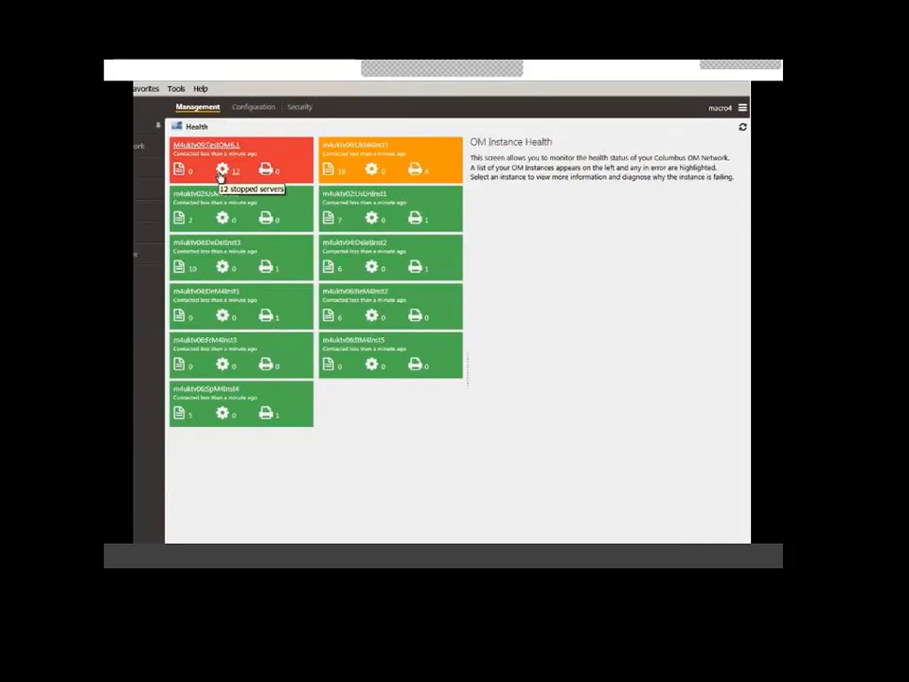
left_click(221, 177)
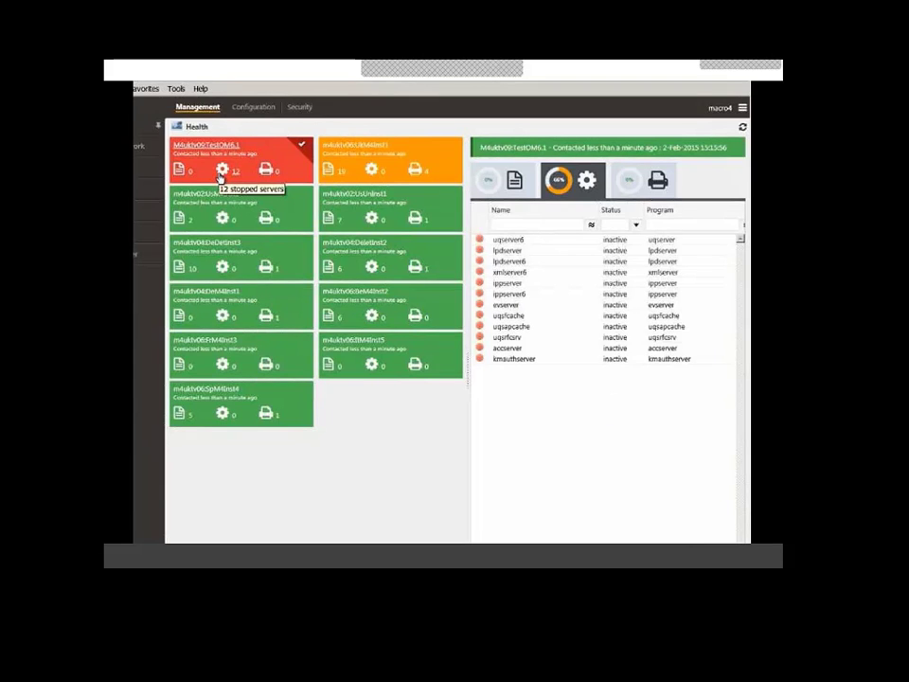
left_click(327, 177)
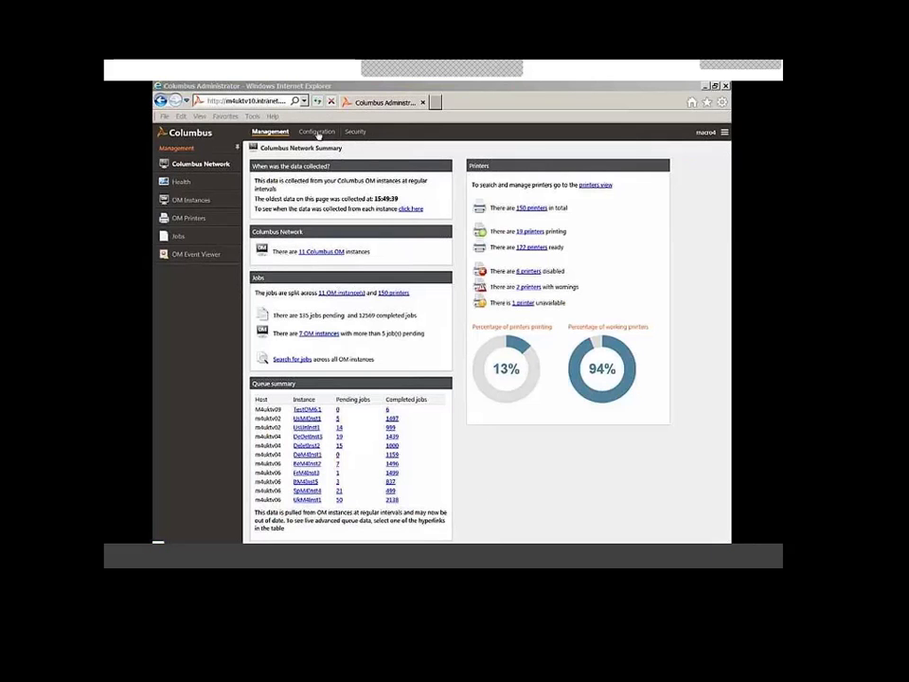
Start the OM printer creation wizard from the configuration area, entering device P10050 and host name 10.0.22.22
left_click(317, 131)
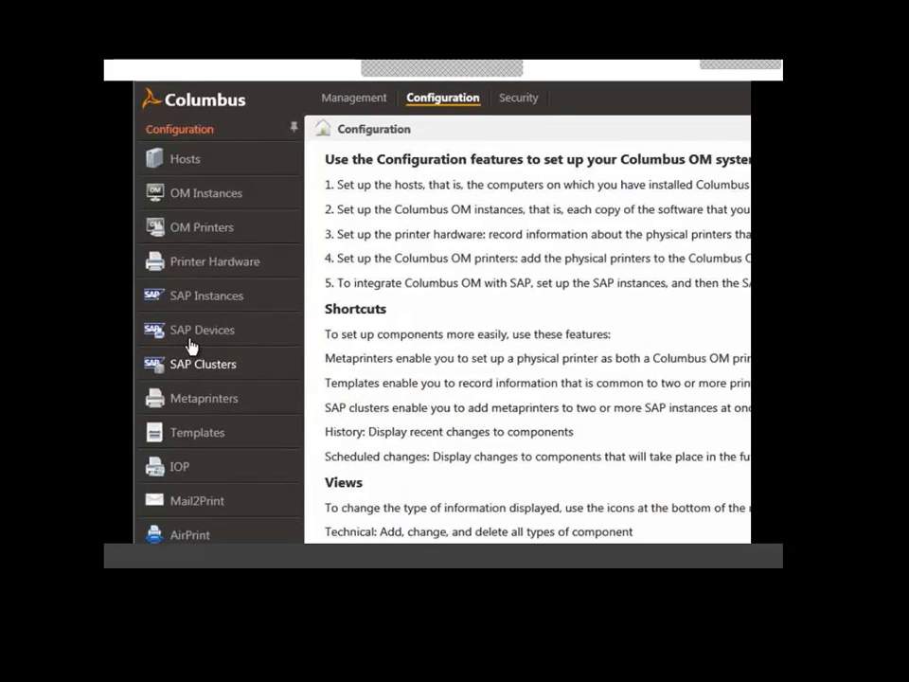
left_click(213, 237)
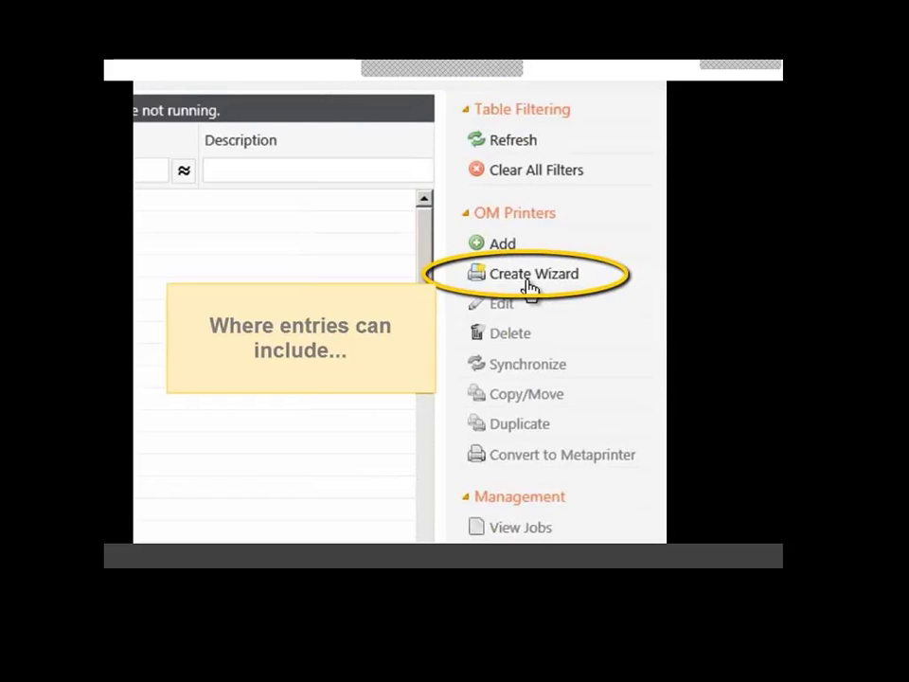
left_click(528, 280)
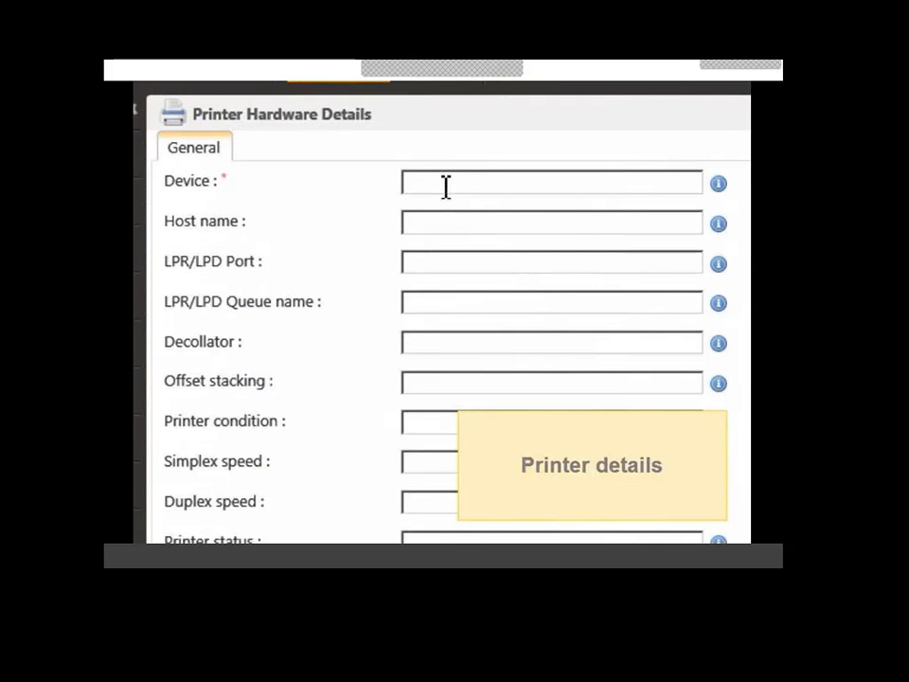
type("P10050")
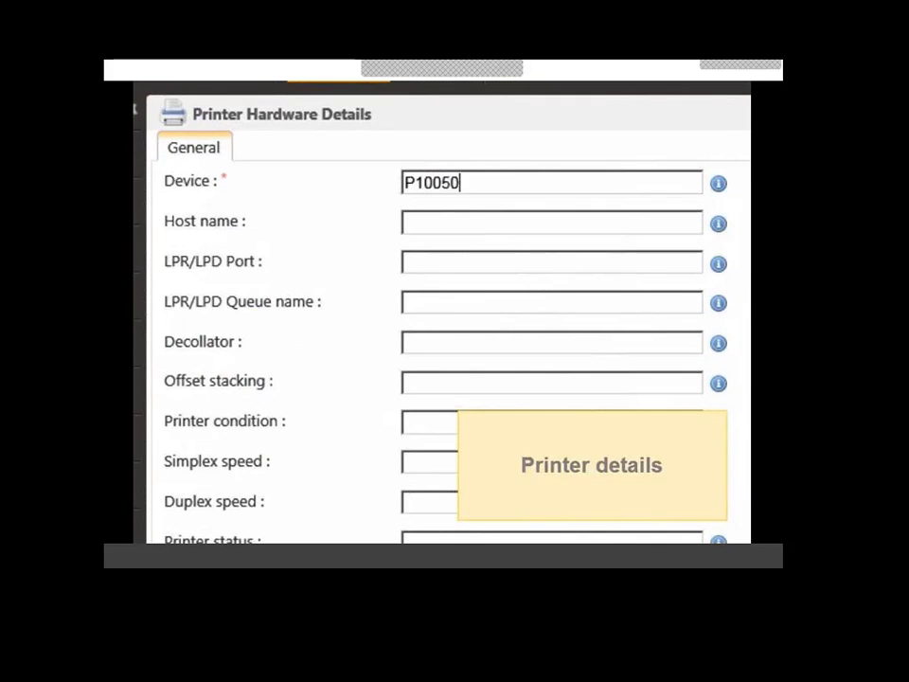
left_click(426, 222)
type("10.0.")
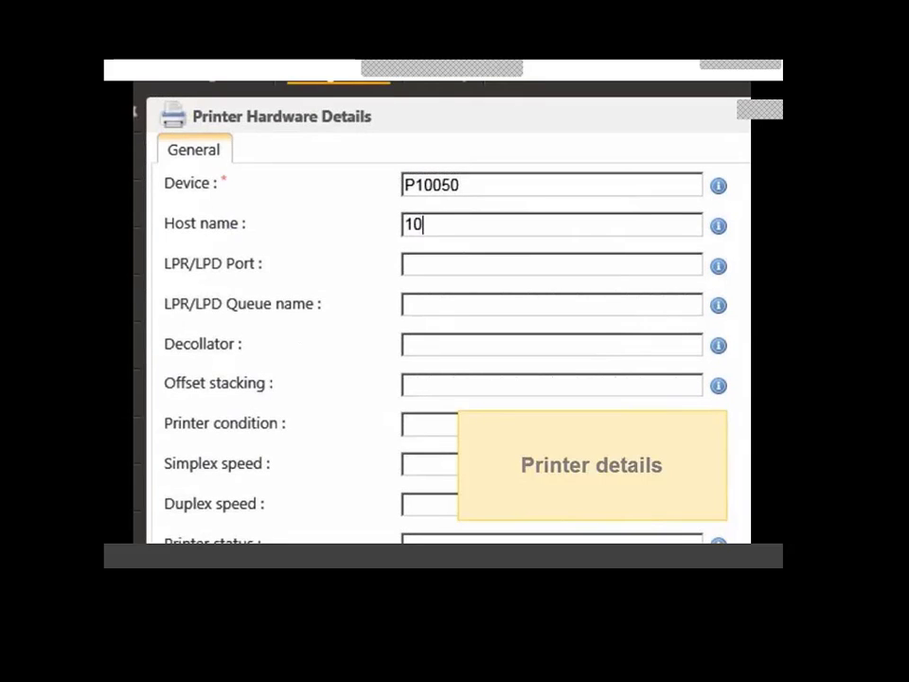
type("22.22")
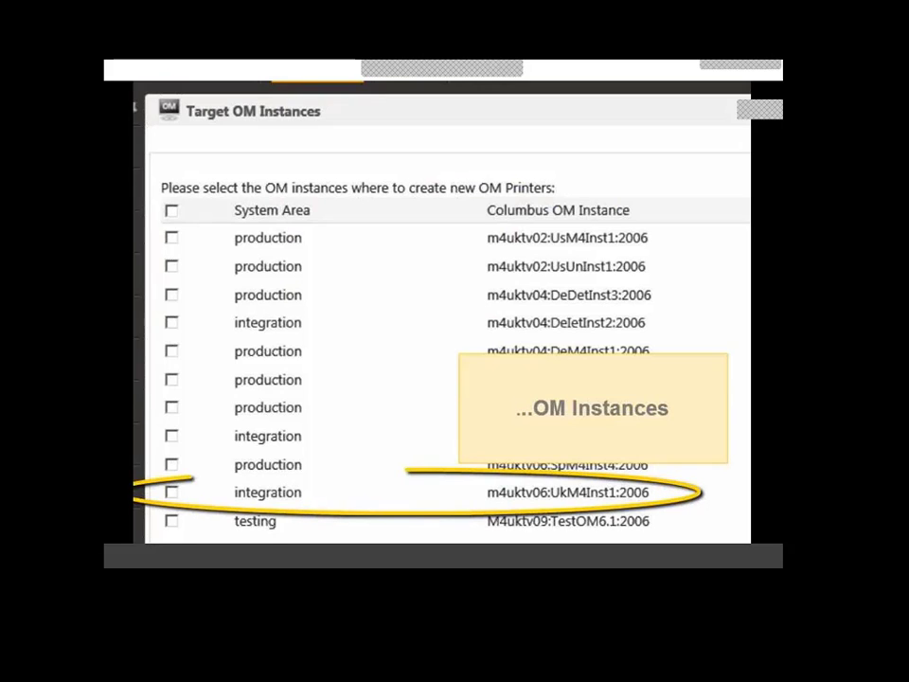
Target the new printer at OM instance m4uktv06:UkM4Inst1:2006 and production SAP instance m4uksp05
left_click(173, 494)
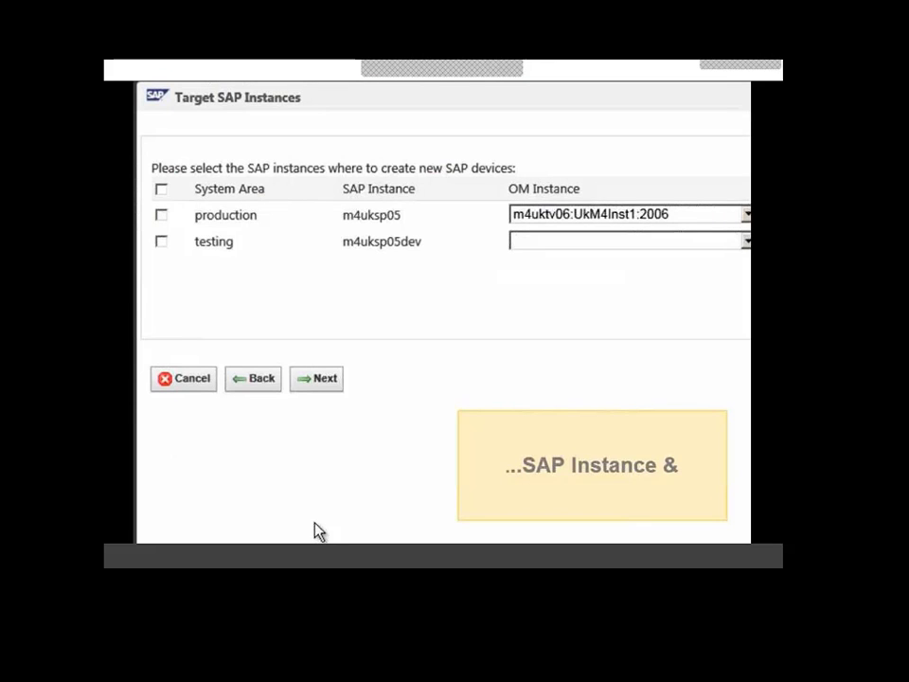
left_click(161, 215)
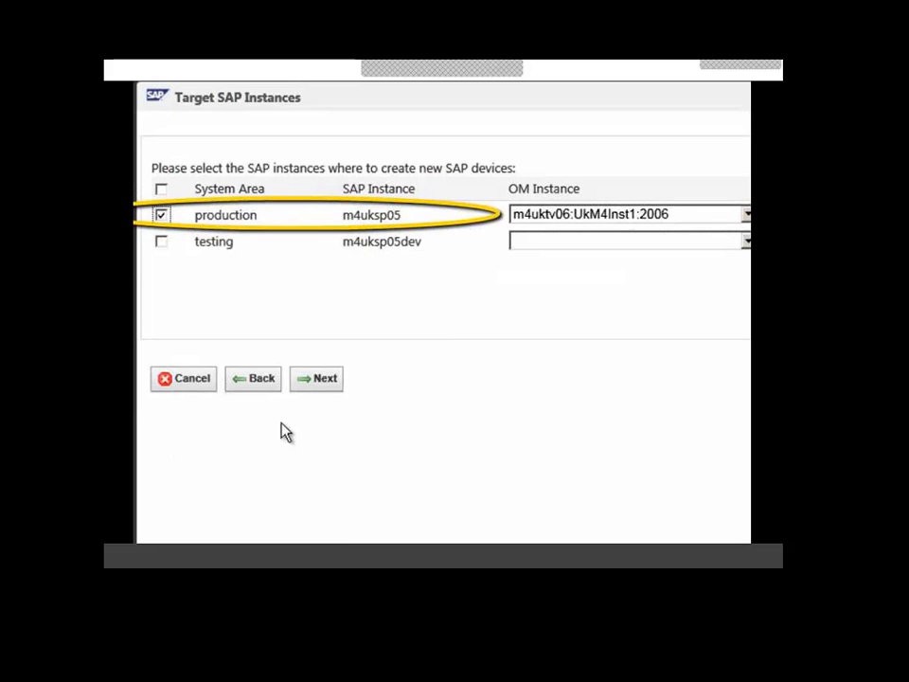
left_click(320, 379)
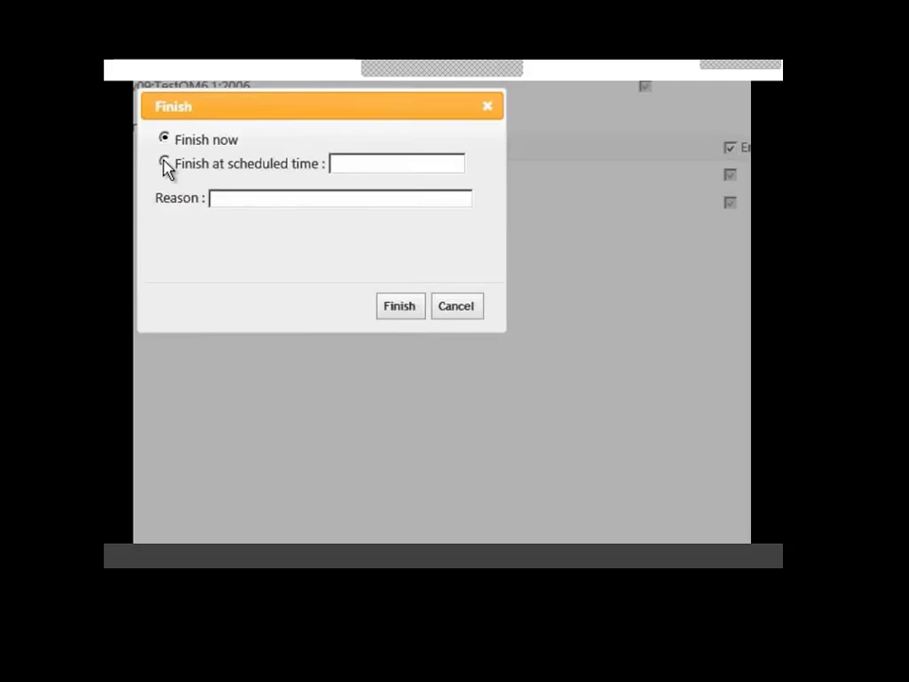
Schedule the printer creation to finish at 05/02/2015 23:59
left_click(165, 163)
left_click(347, 165)
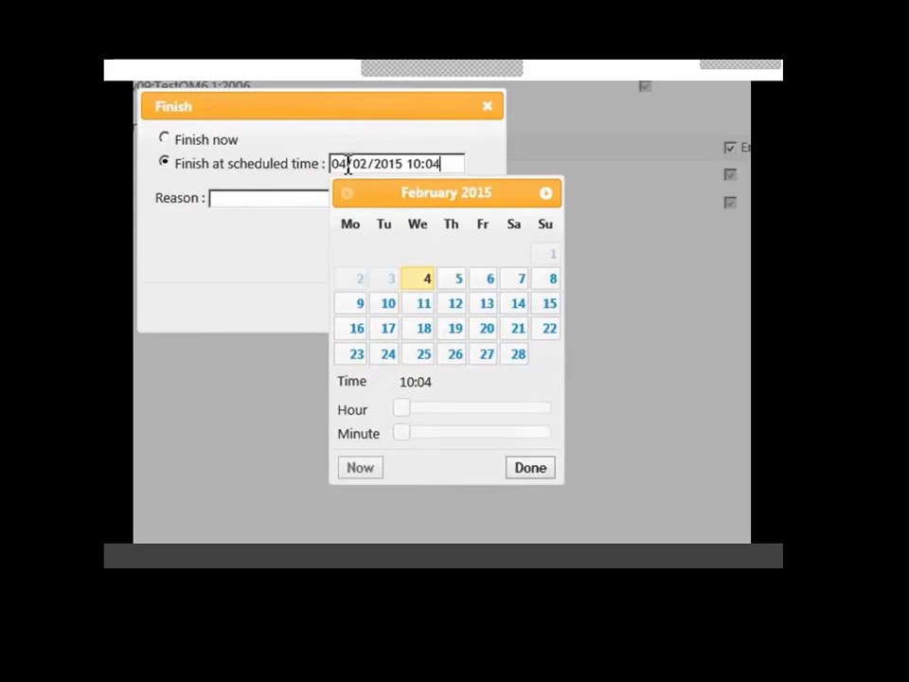
left_click(461, 282)
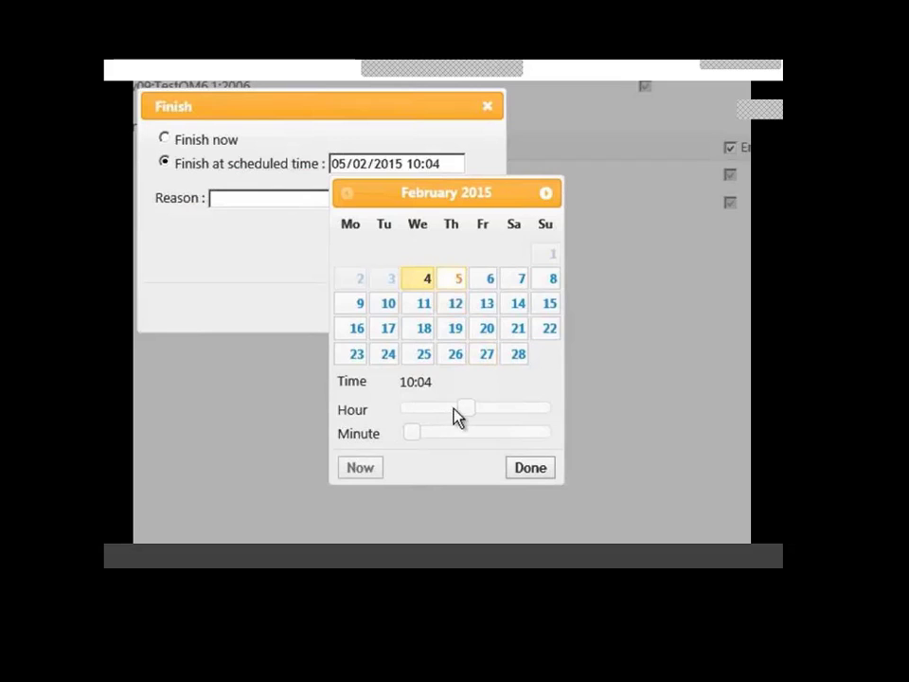
left_click_drag(465, 418, 559, 422)
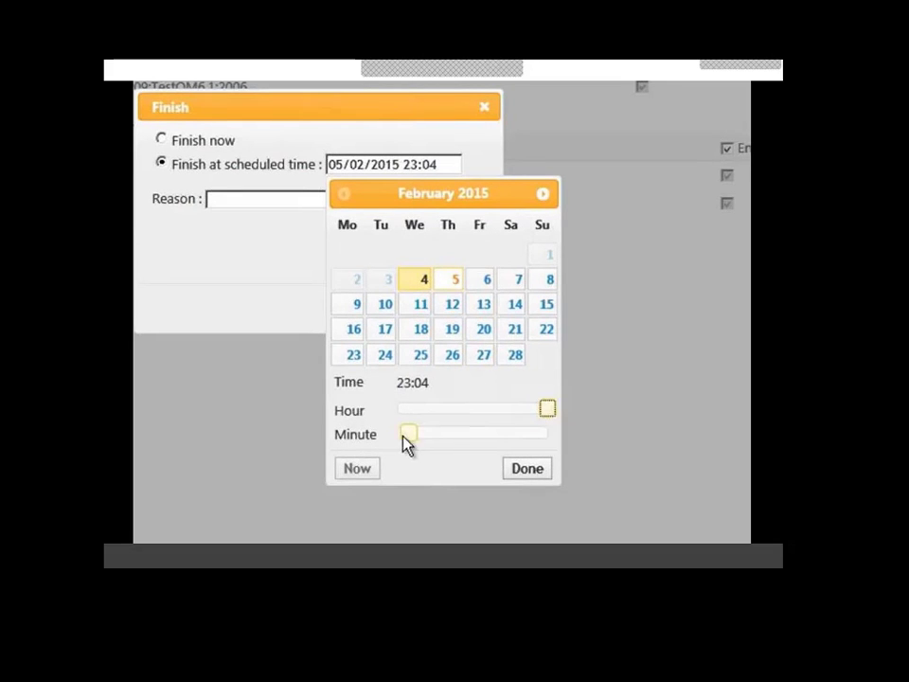
left_click_drag(405, 434, 544, 444)
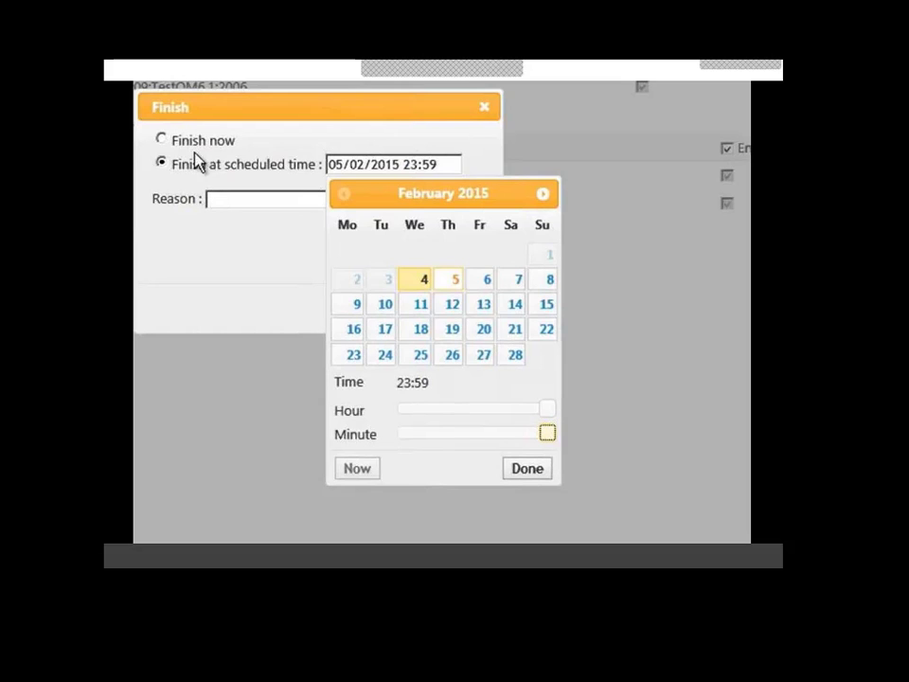
Set the printer creation to finish now instead of at a scheduled time
left_click(162, 140)
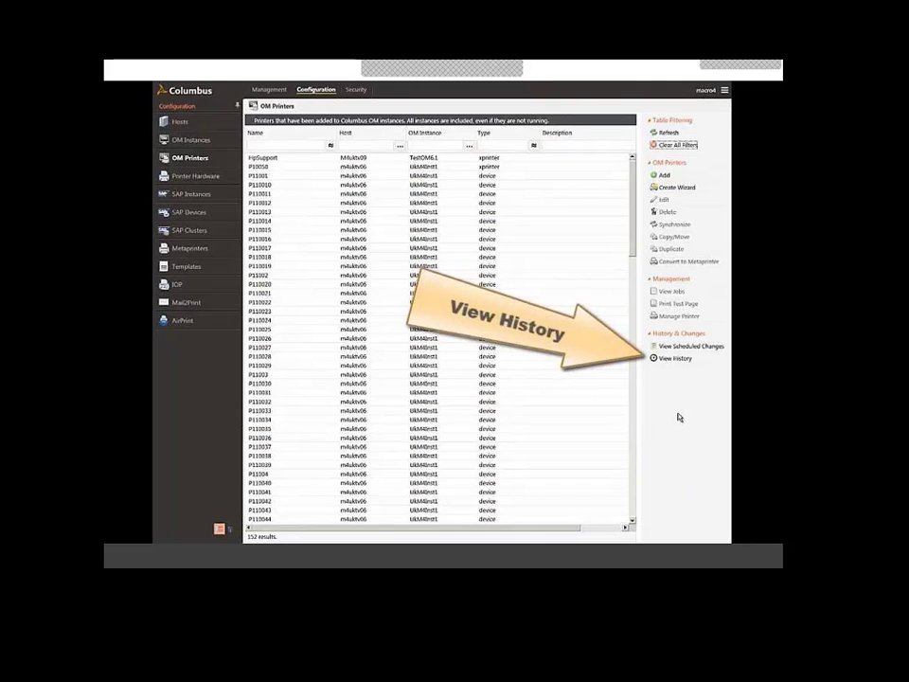
Open the OM printers' history and compare the 30/01/2015 14:31 entry for printer P32009
left_click(676, 358)
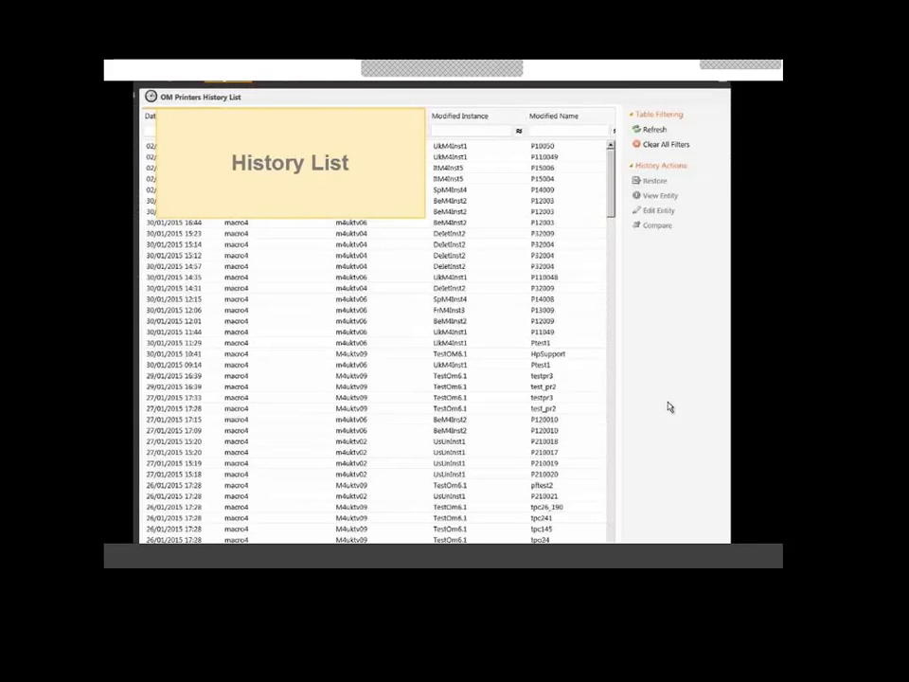
left_click(546, 290)
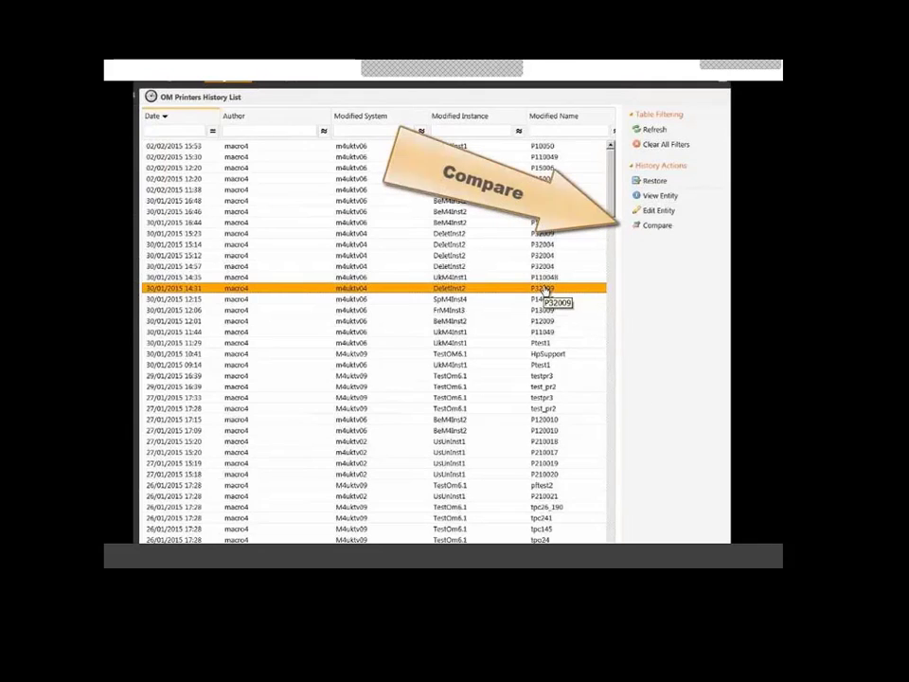
left_click(662, 229)
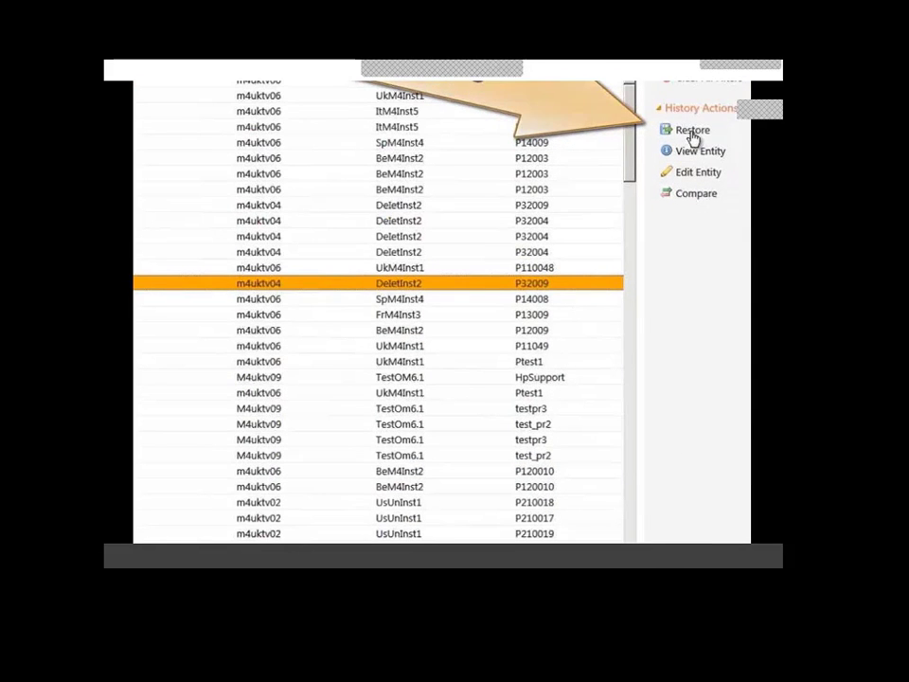
Restore printer P32009 to its 30/01/2015 14:31 history state and accept the confirmation
left_click(692, 132)
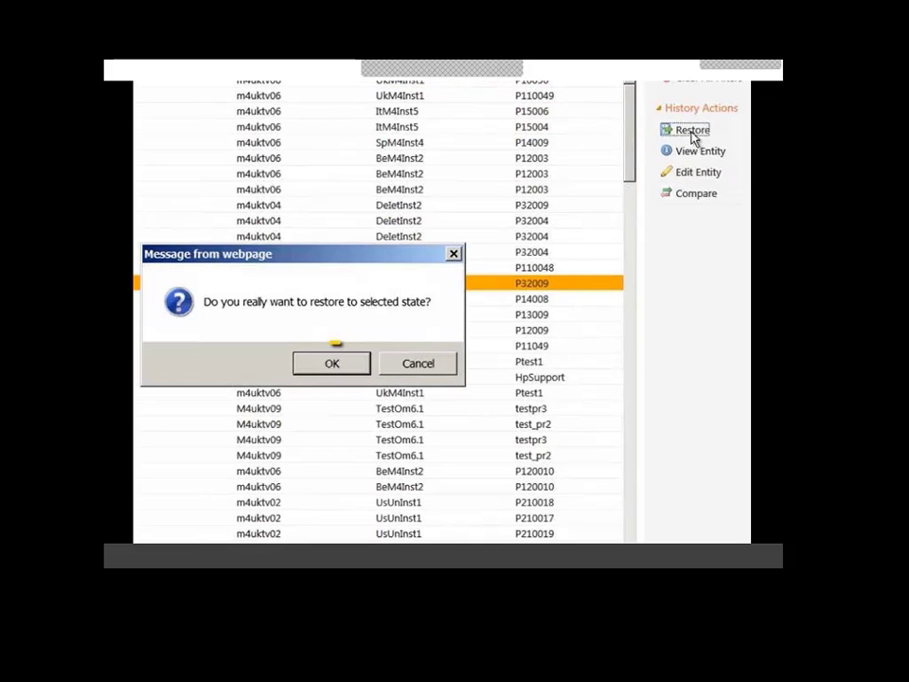
left_click(341, 365)
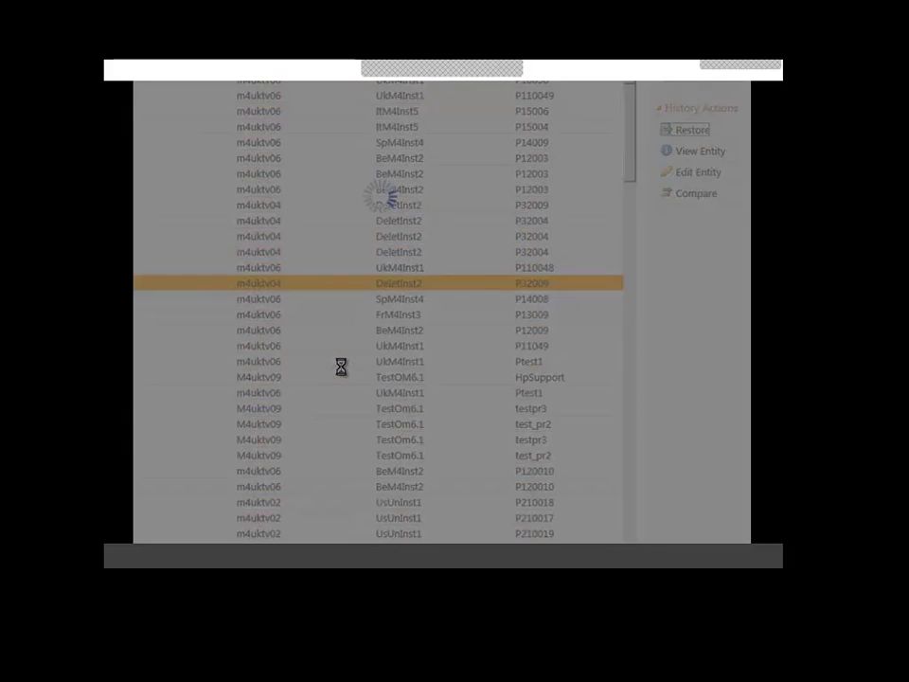